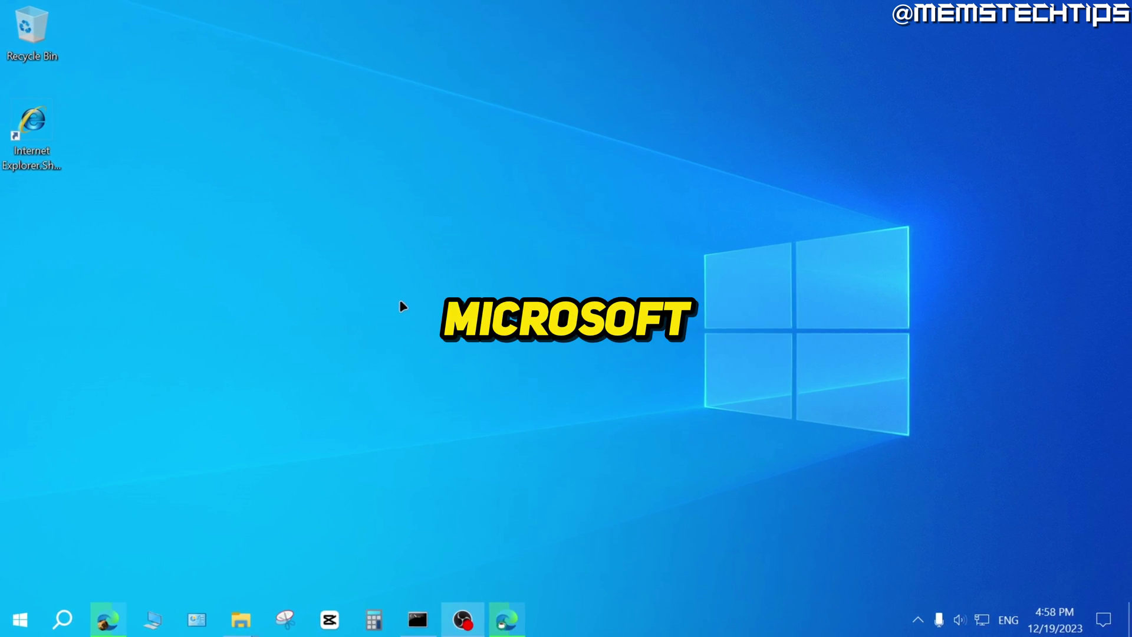
Search Windows for 'microsoft store', then dismiss the web-only results
{"action": "left_click", "coordinate": [65, 623]}
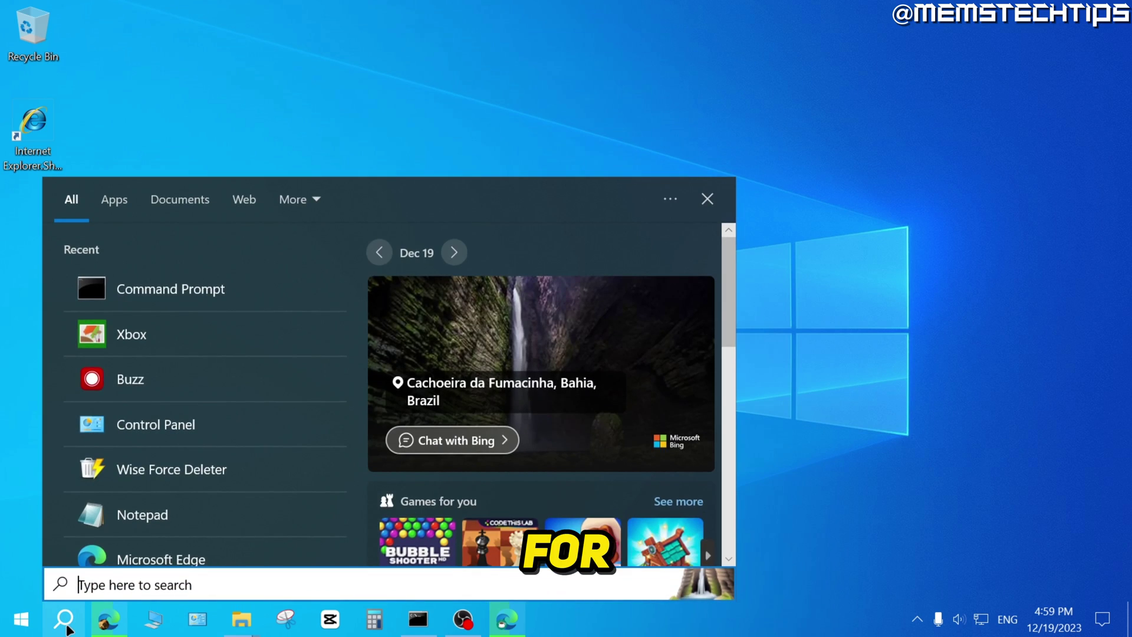
{"action": "type", "text": "microsoft store"}
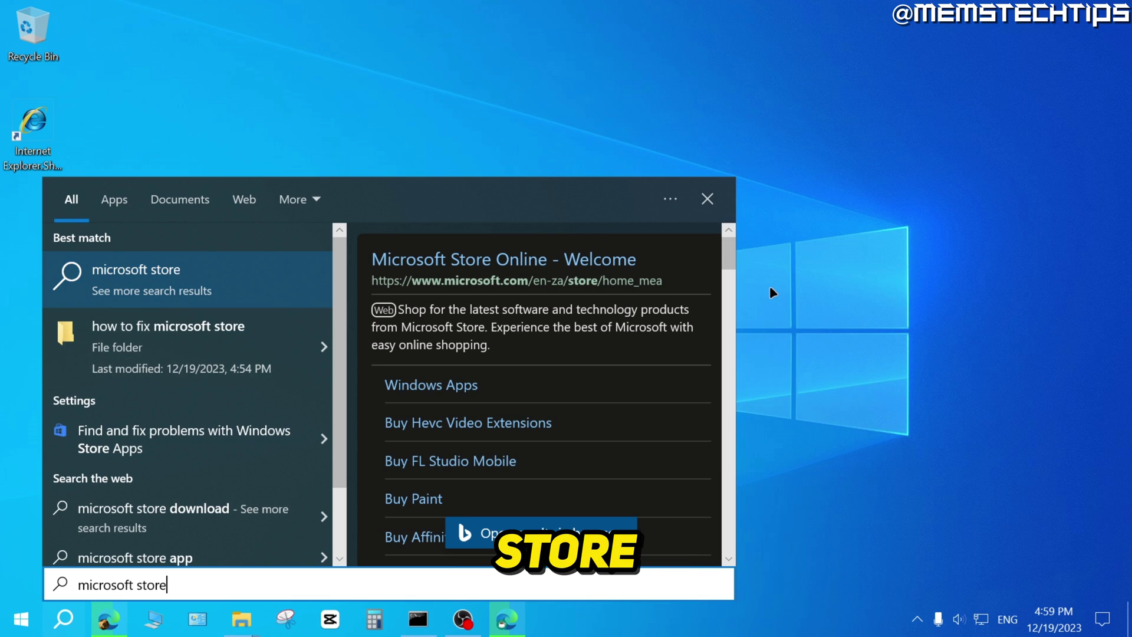
{"action": "left_click", "coordinate": [808, 289]}
{"action": "left_click", "coordinate": [21, 619]}
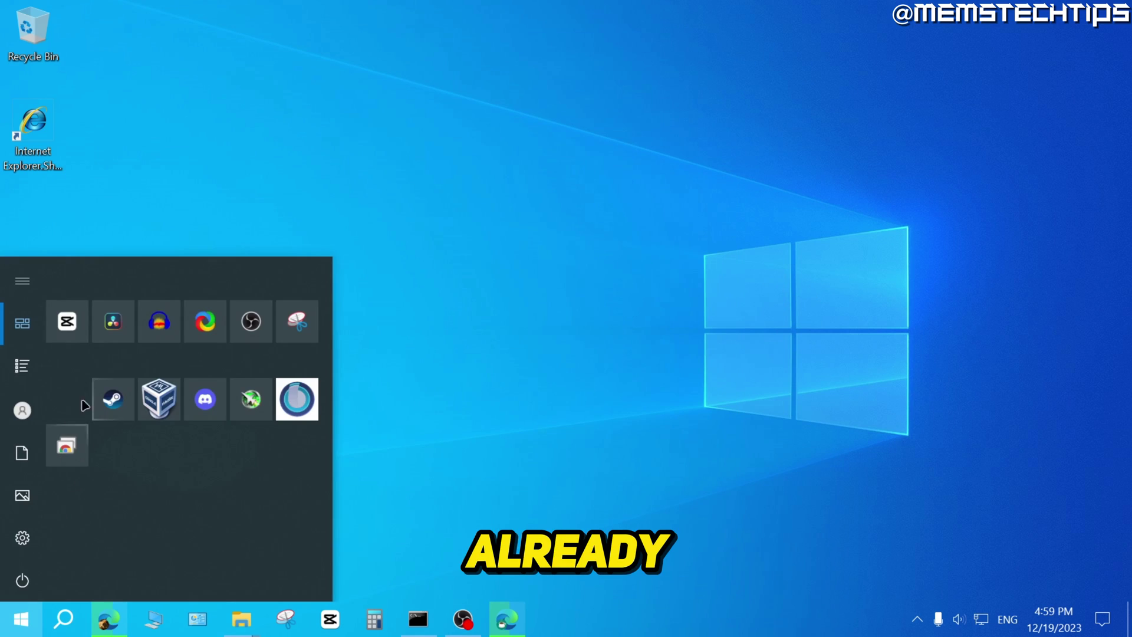
{"action": "left_click", "coordinate": [22, 366]}
{"action": "scroll", "coordinate": [236, 401], "scroll_direction": "down", "scroll_amount": 4}
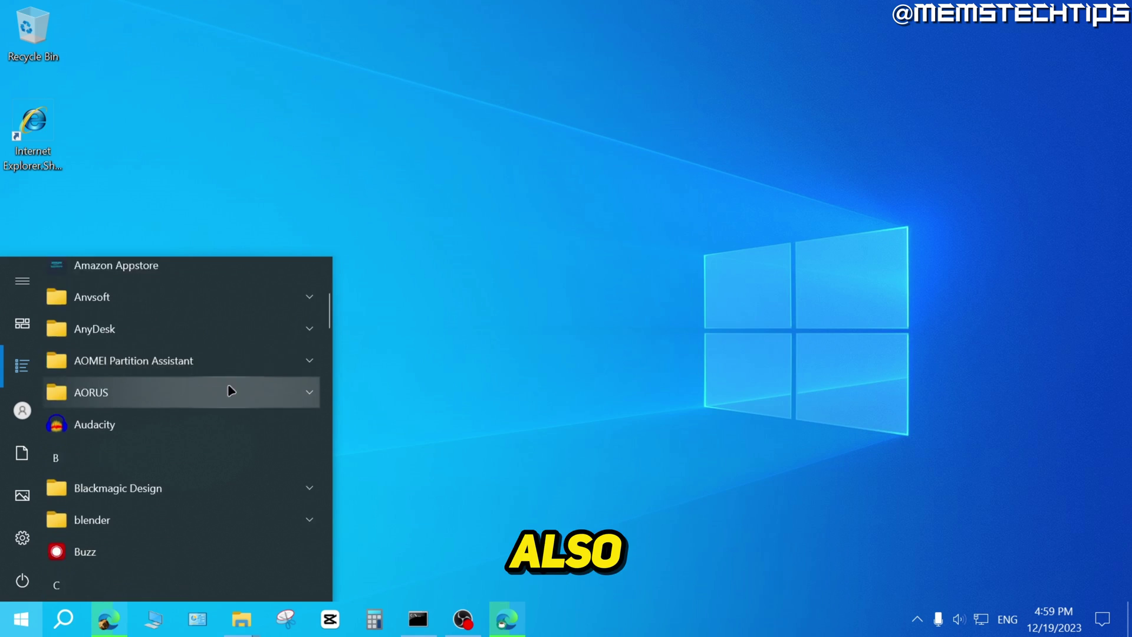
{"action": "scroll", "coordinate": [230, 390], "scroll_direction": "down", "scroll_amount": 12}
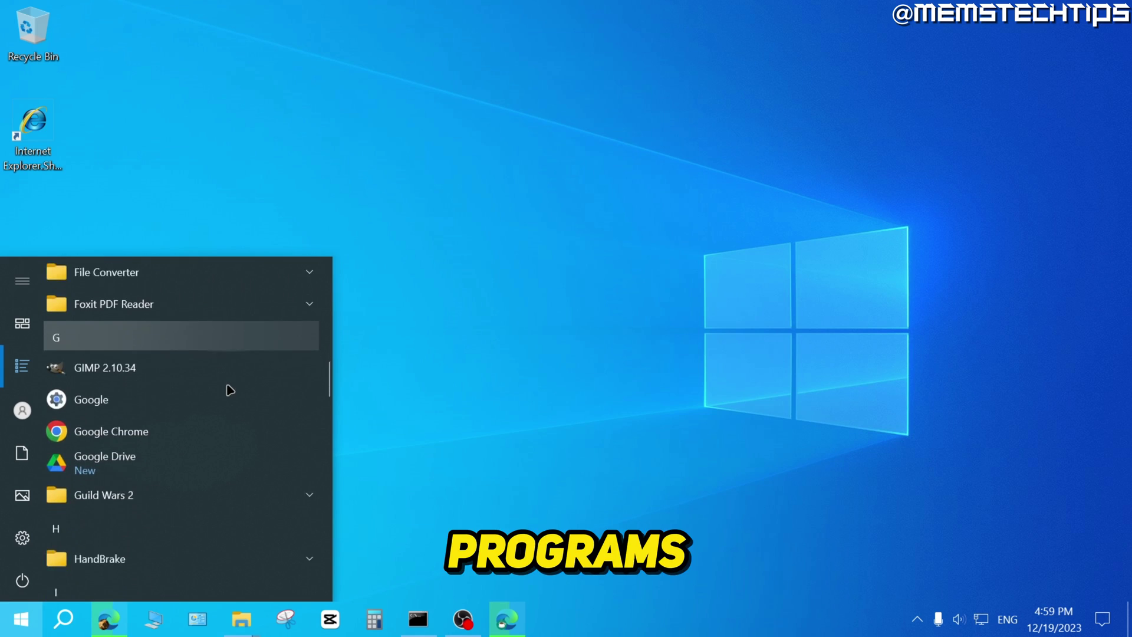
{"action": "scroll", "coordinate": [230, 390], "scroll_direction": "down", "scroll_amount": 12}
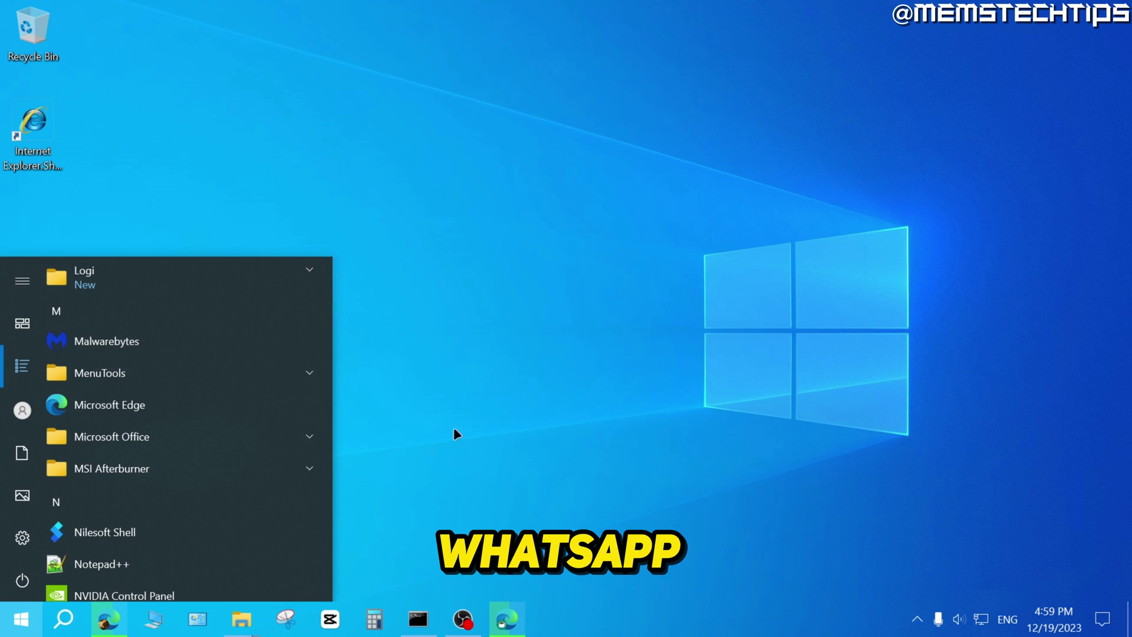
{"action": "left_click", "coordinate": [495, 414]}
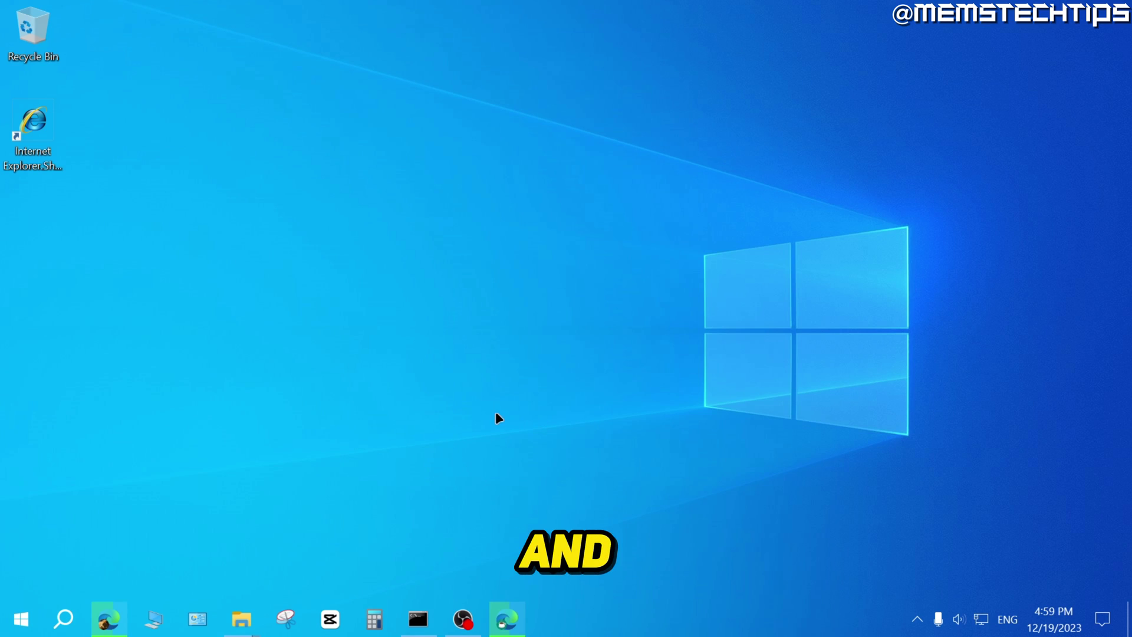
Bring up the WingetUI page in Edge and review its title, supported package managers and description
{"action": "left_click", "coordinate": [515, 625]}
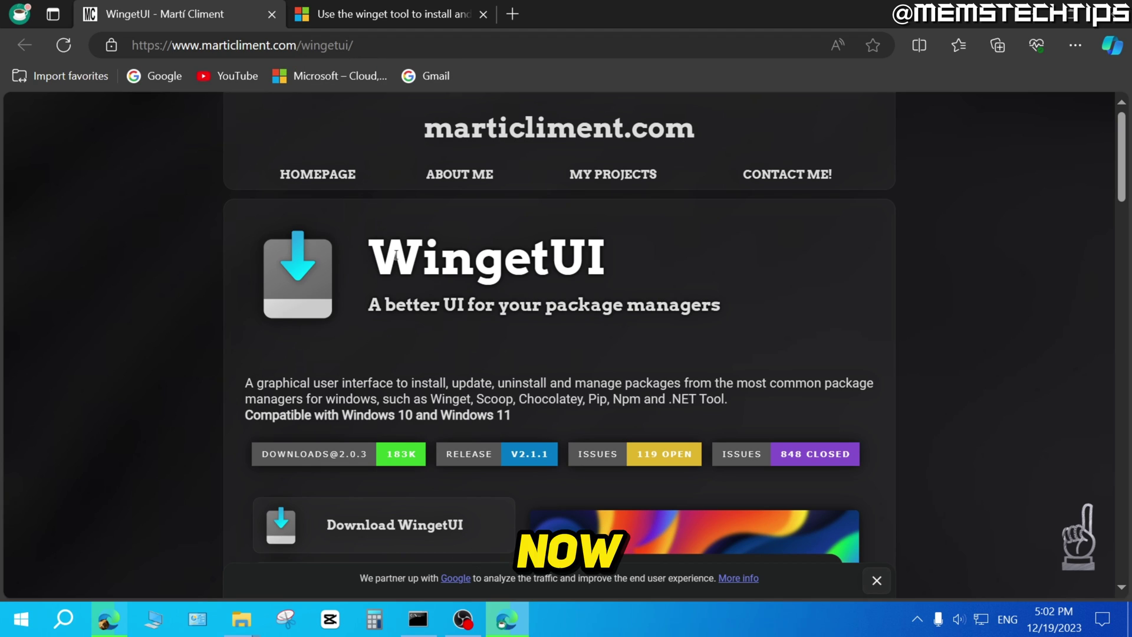
{"action": "left_click_drag", "start_coordinate": [370, 262], "coordinate": [640, 280]}
{"action": "left_click", "coordinate": [448, 333]}
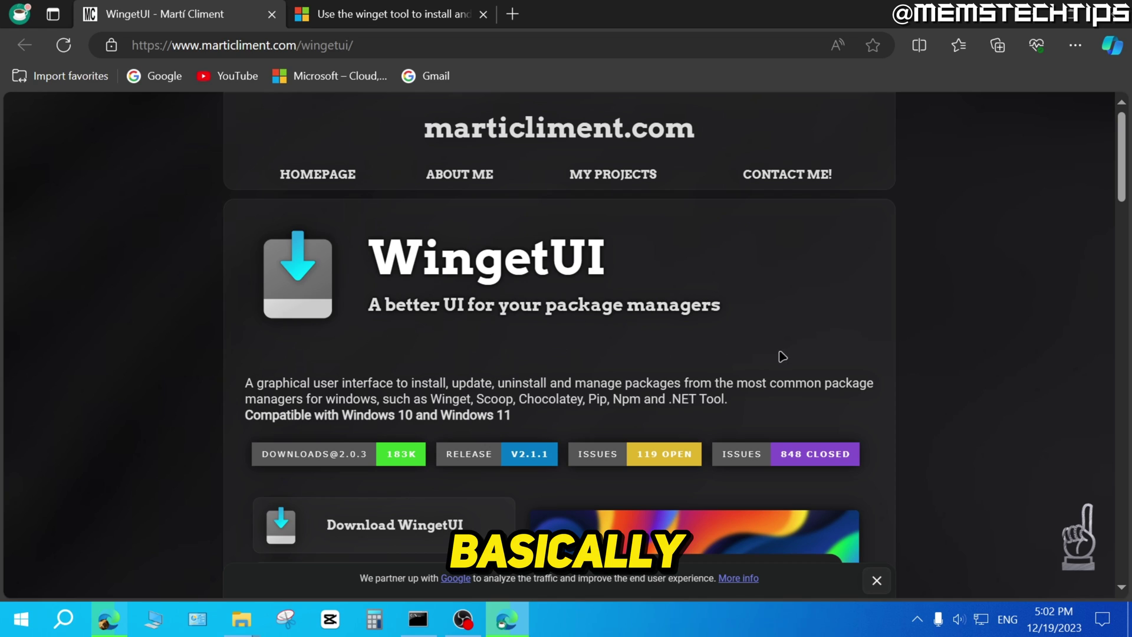
{"action": "scroll", "coordinate": [809, 359], "scroll_direction": "down", "scroll_amount": 3}
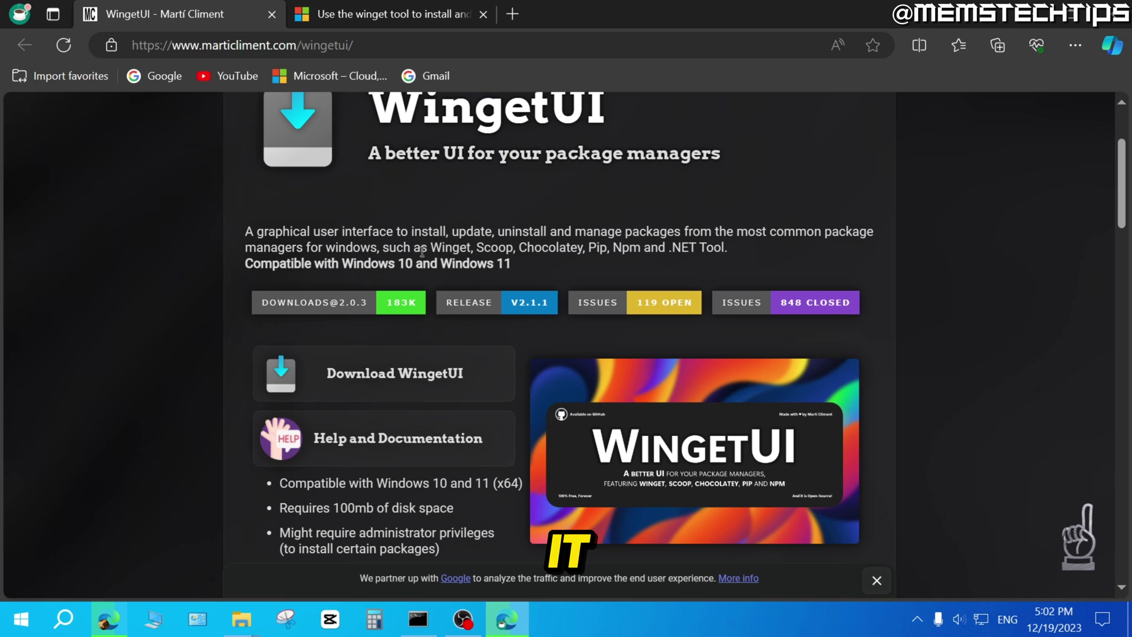
{"action": "left_click_drag", "start_coordinate": [429, 248], "coordinate": [587, 257]}
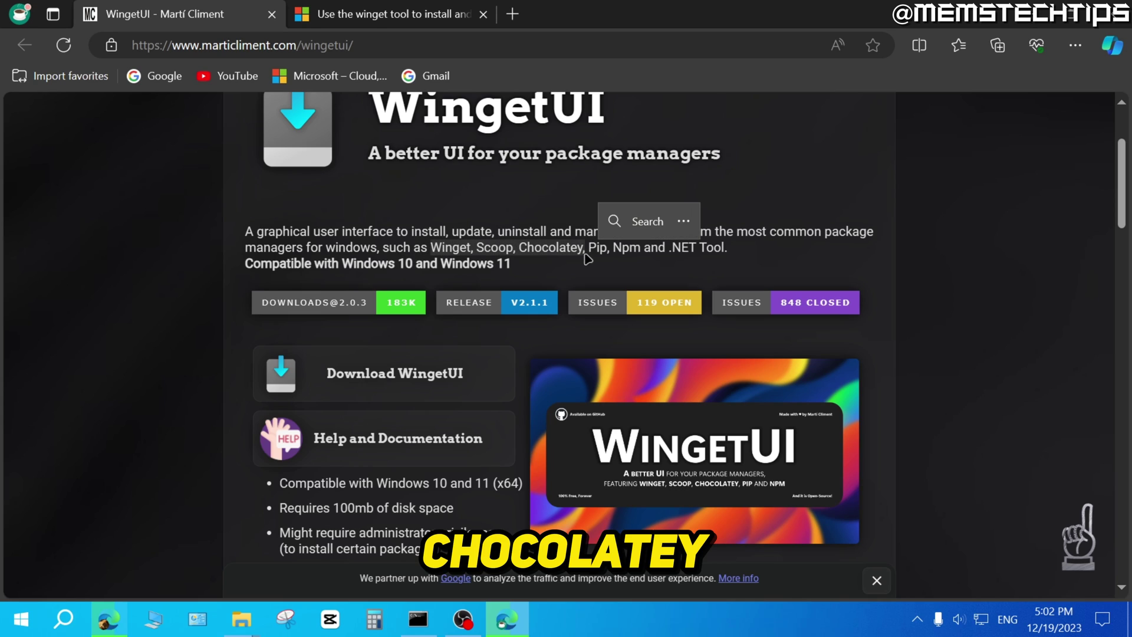
{"action": "left_click", "coordinate": [528, 270]}
{"action": "left_click_drag", "start_coordinate": [247, 236], "coordinate": [449, 234]}
{"action": "left_click", "coordinate": [463, 229]}
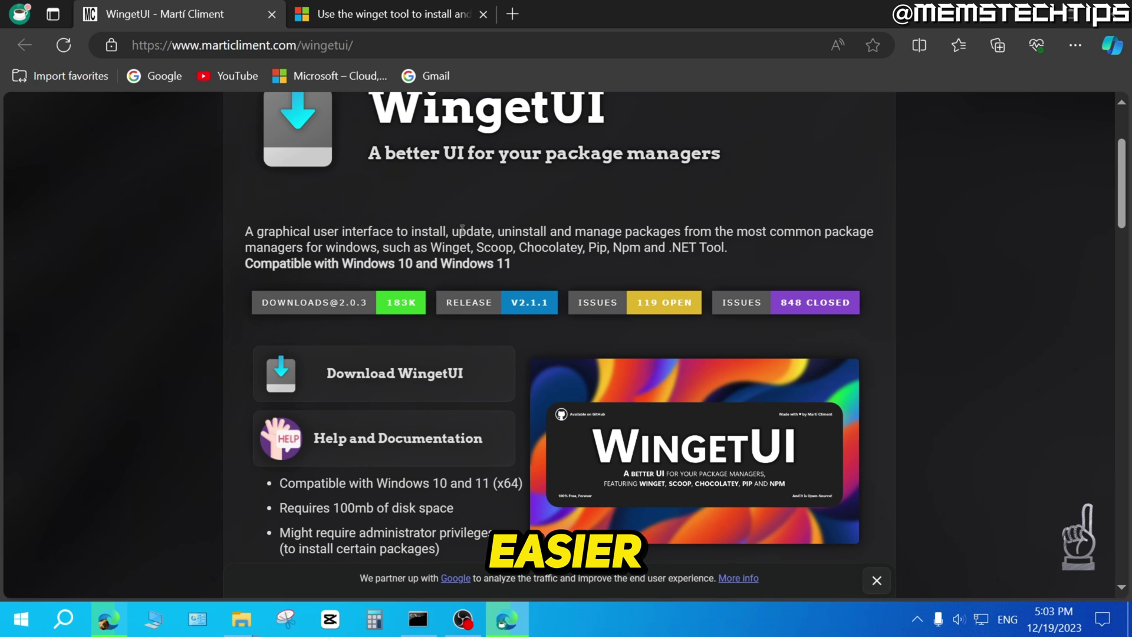
Check the Microsoft winget documentation tab, then return to the WingetUI project tab
{"action": "left_click", "coordinate": [383, 15]}
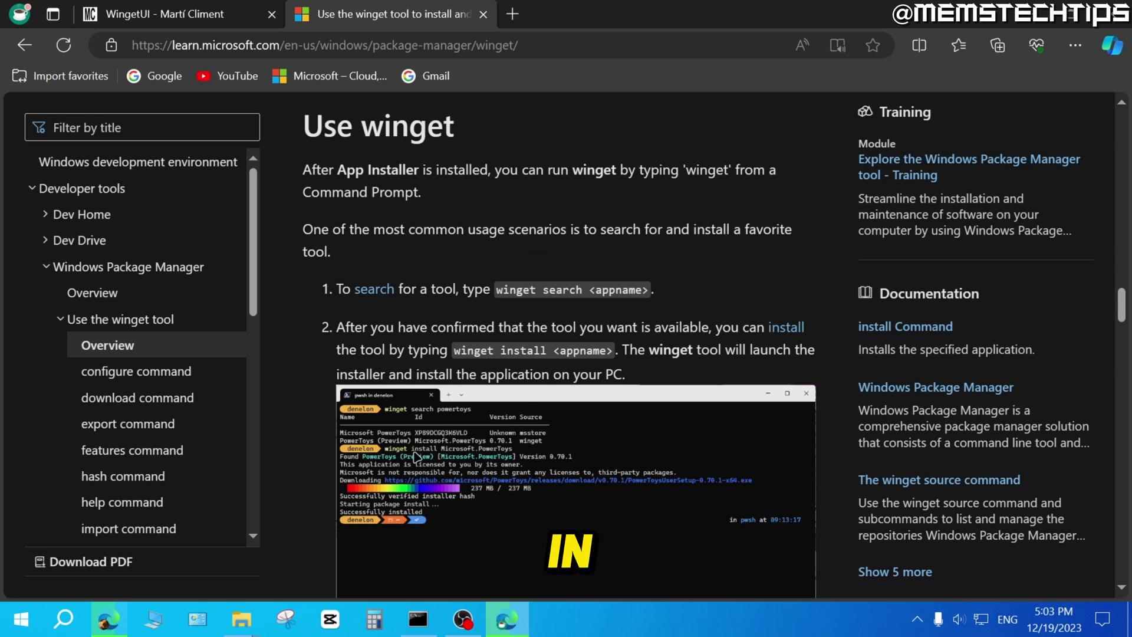
{"action": "left_click", "coordinate": [187, 17]}
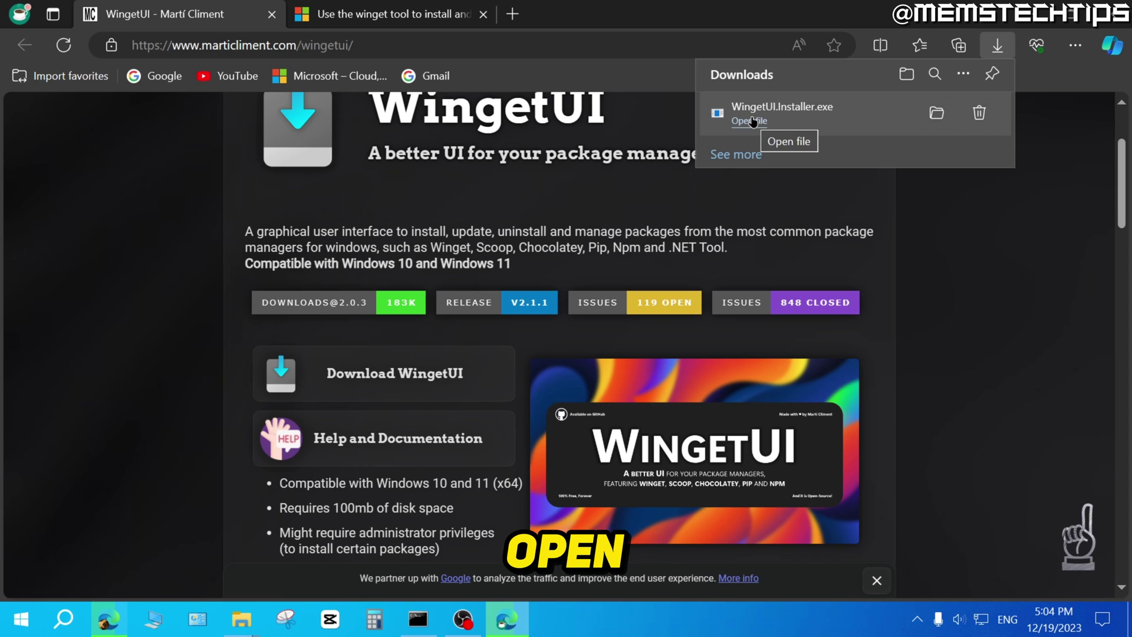
Run WingetUI.Installer.exe for all users into C:\Program Files\WingetUI and launch WingetUI
{"action": "left_click", "coordinate": [762, 123]}
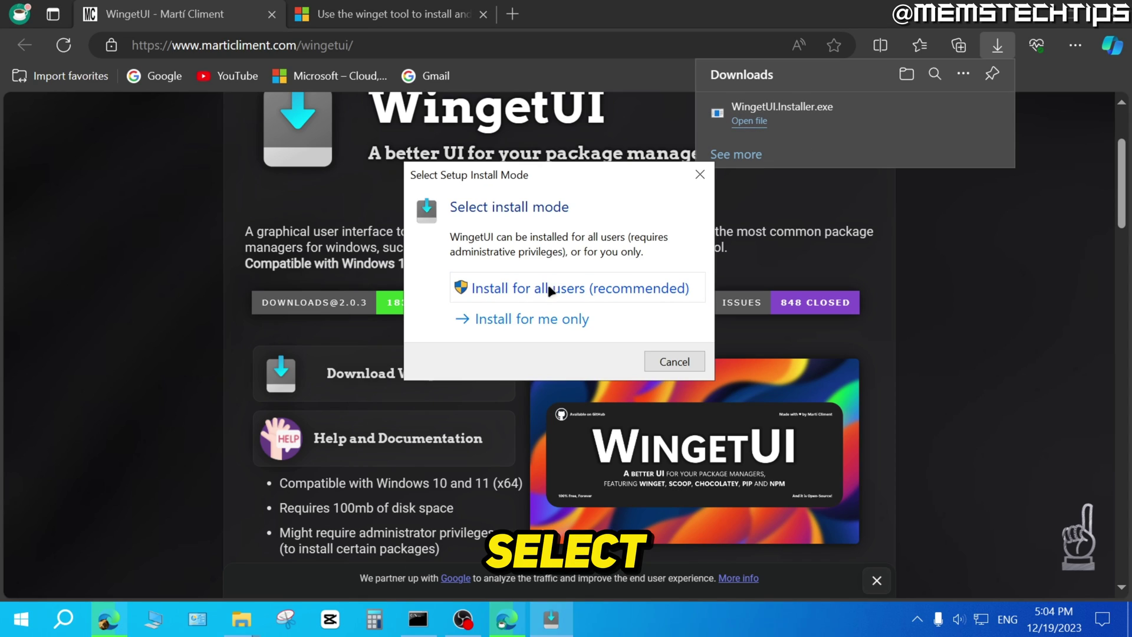
{"action": "left_click", "coordinate": [592, 292]}
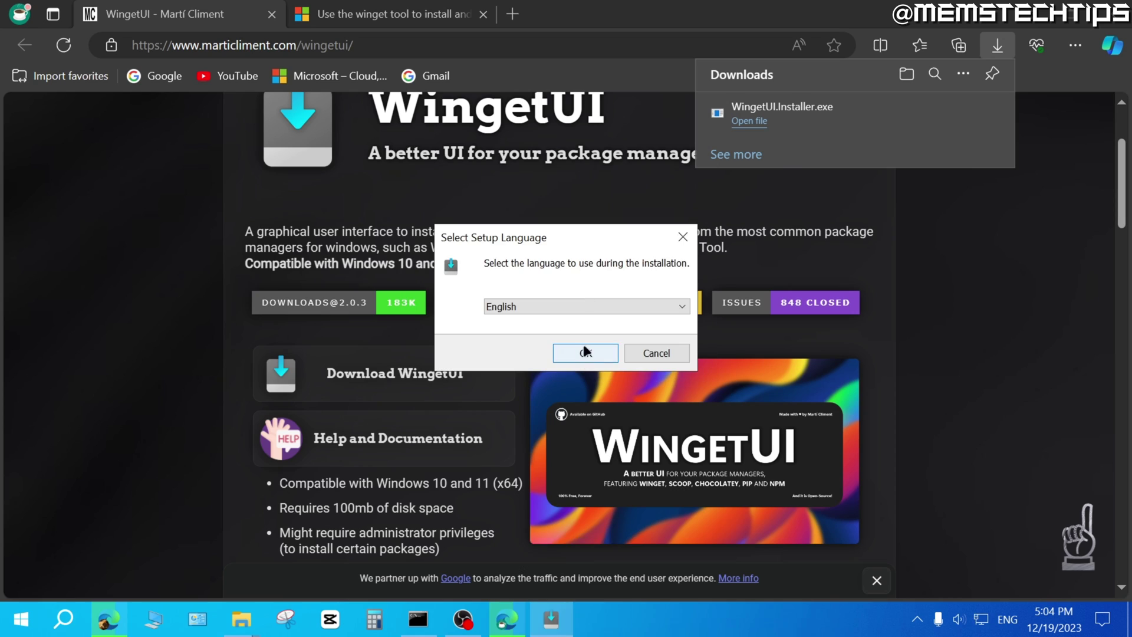
{"action": "left_click", "coordinate": [595, 352]}
{"action": "left_click", "coordinate": [678, 447]}
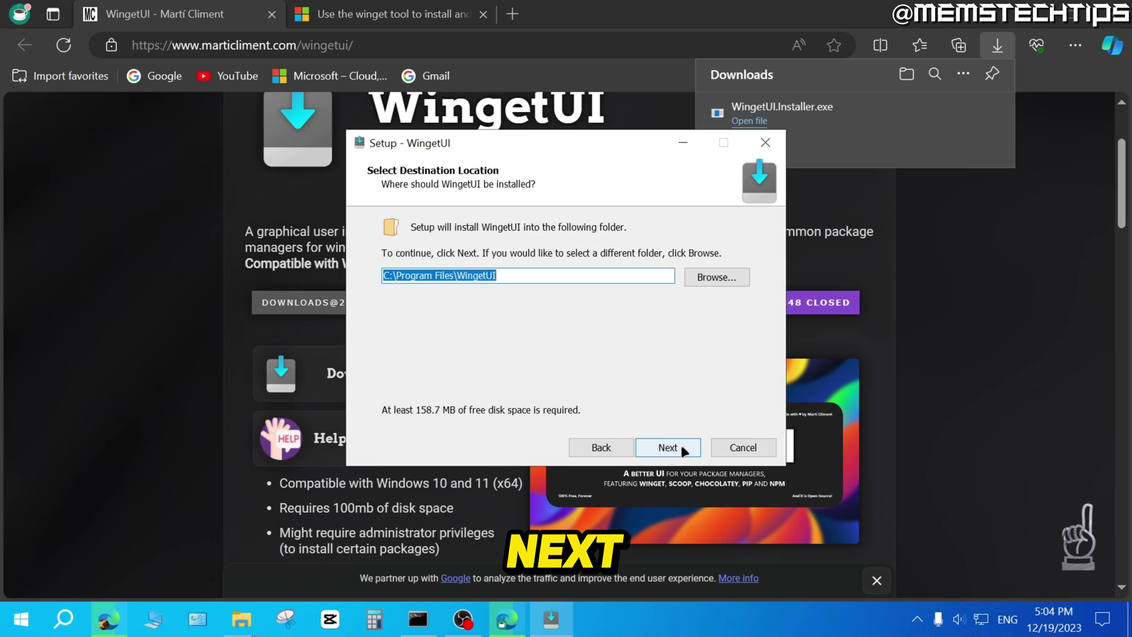
{"action": "left_click", "coordinate": [676, 447]}
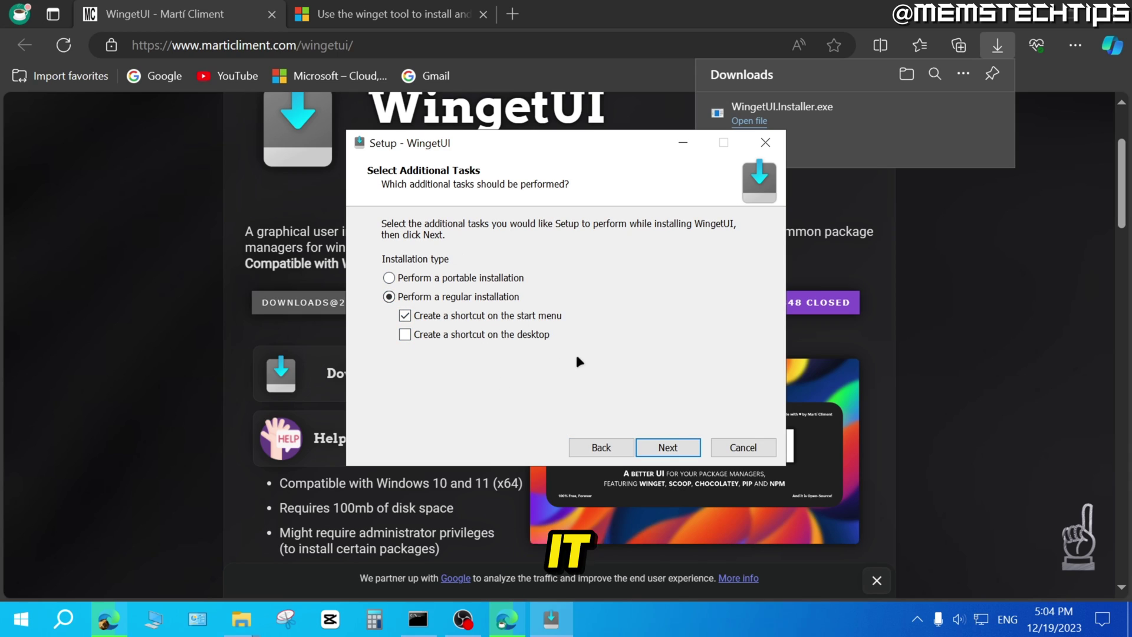
{"action": "left_click", "coordinate": [678, 444]}
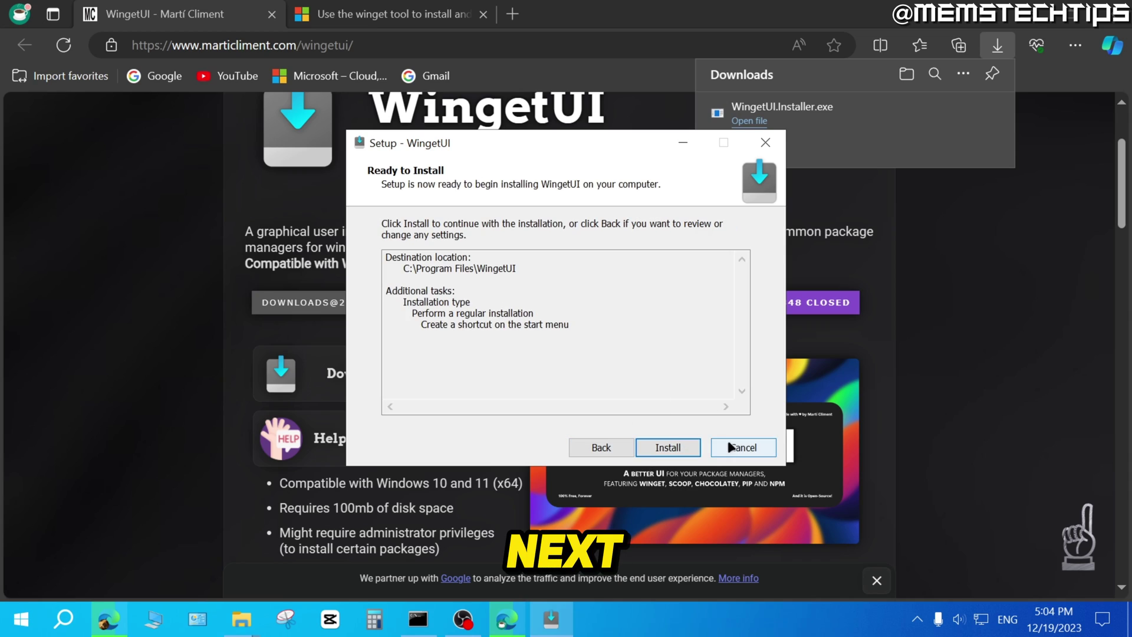
{"action": "left_click", "coordinate": [677, 447]}
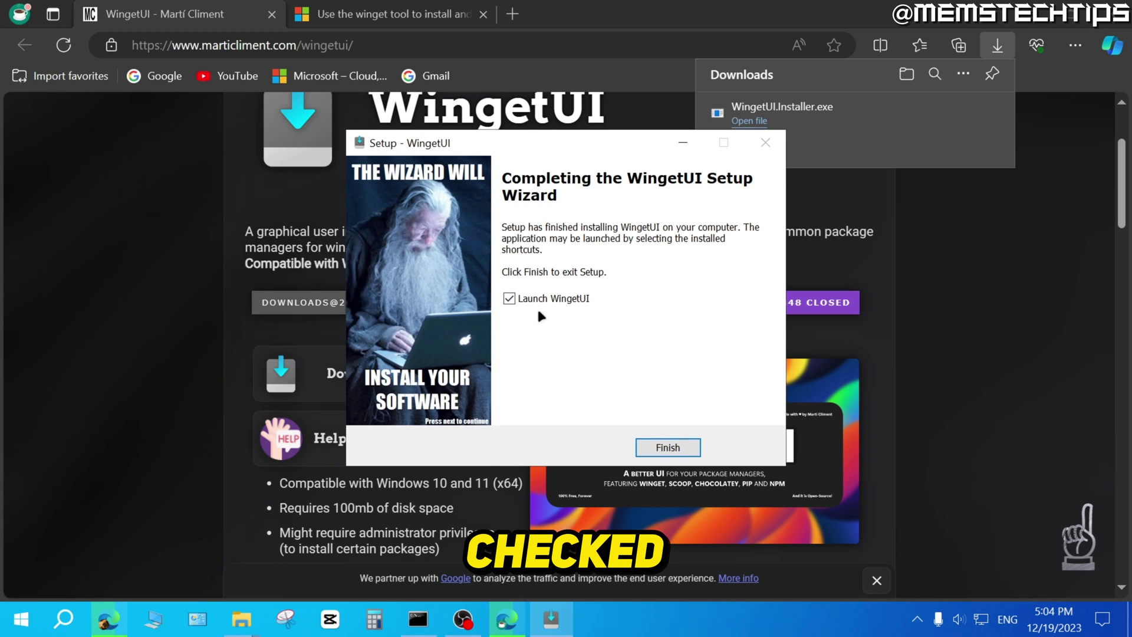
{"action": "left_click", "coordinate": [673, 448]}
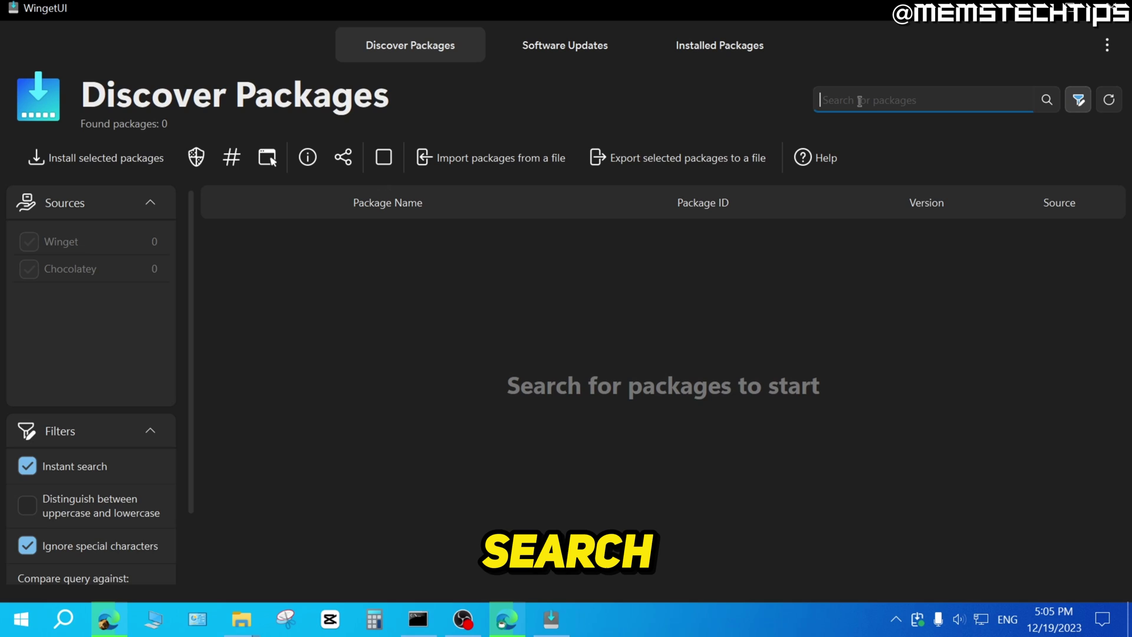
Search Discover Packages for 'whatsapp' and wait for the 8 results
{"action": "type", "text": "wha"}
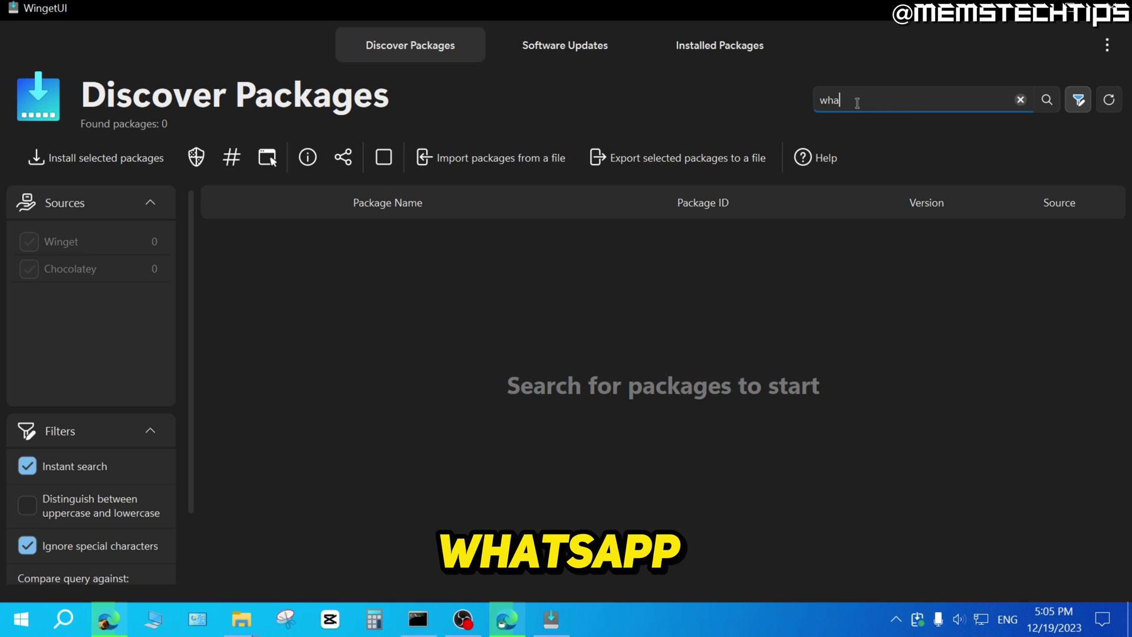
{"action": "type", "text": "tsapp"}
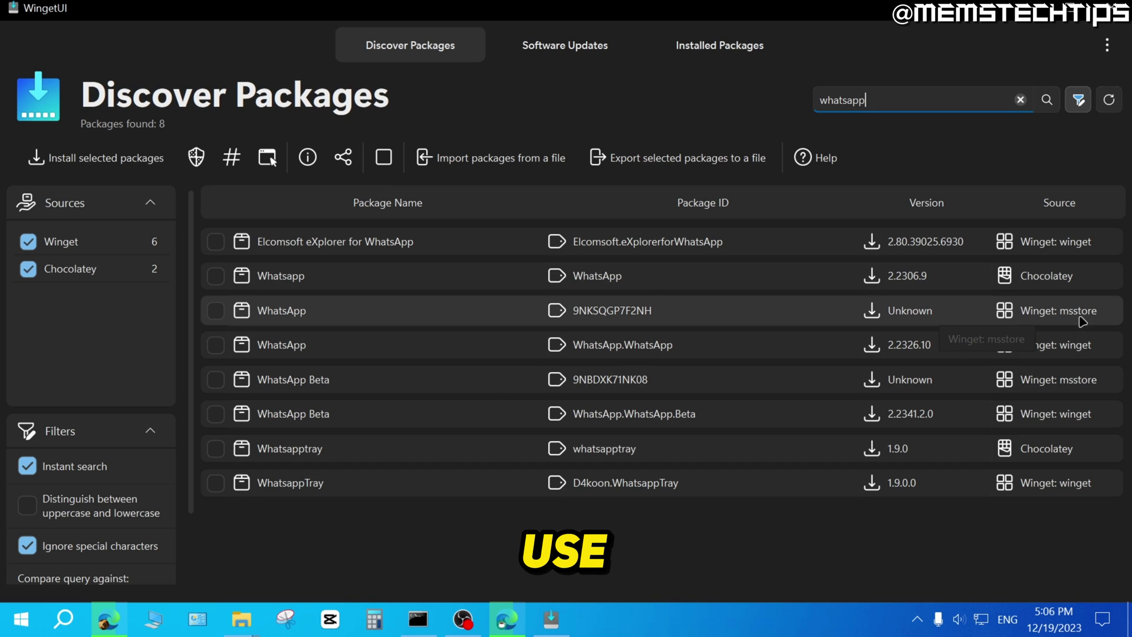
Install the WhatsApp package 9NKSQGP7F2NH from the Winget msstore source
{"action": "left_click", "coordinate": [216, 313]}
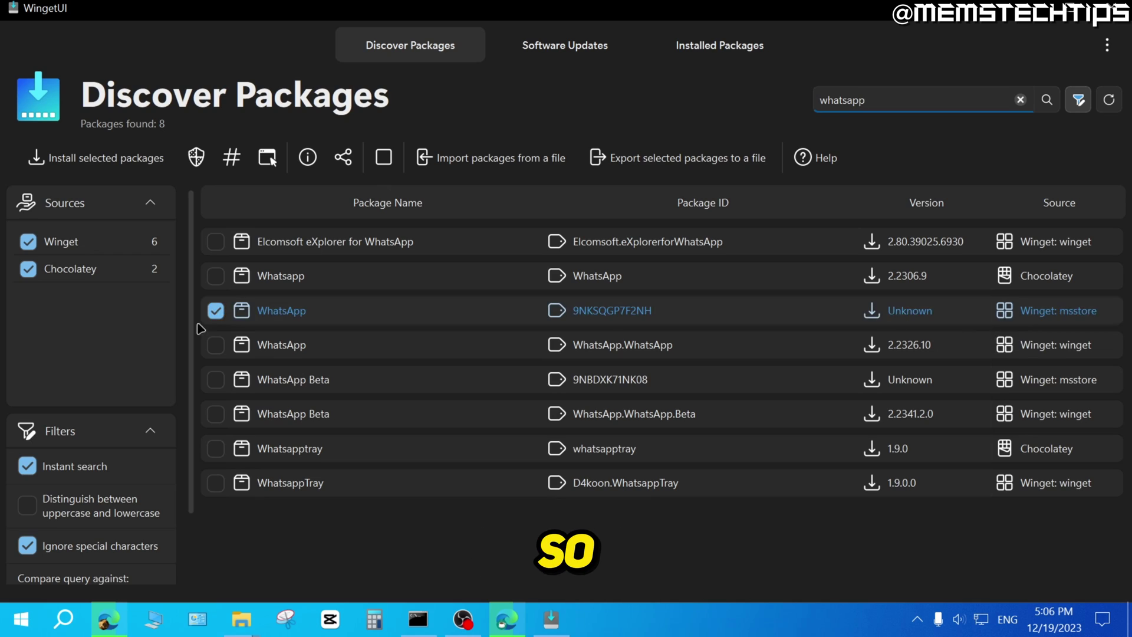
{"action": "left_click", "coordinate": [99, 159]}
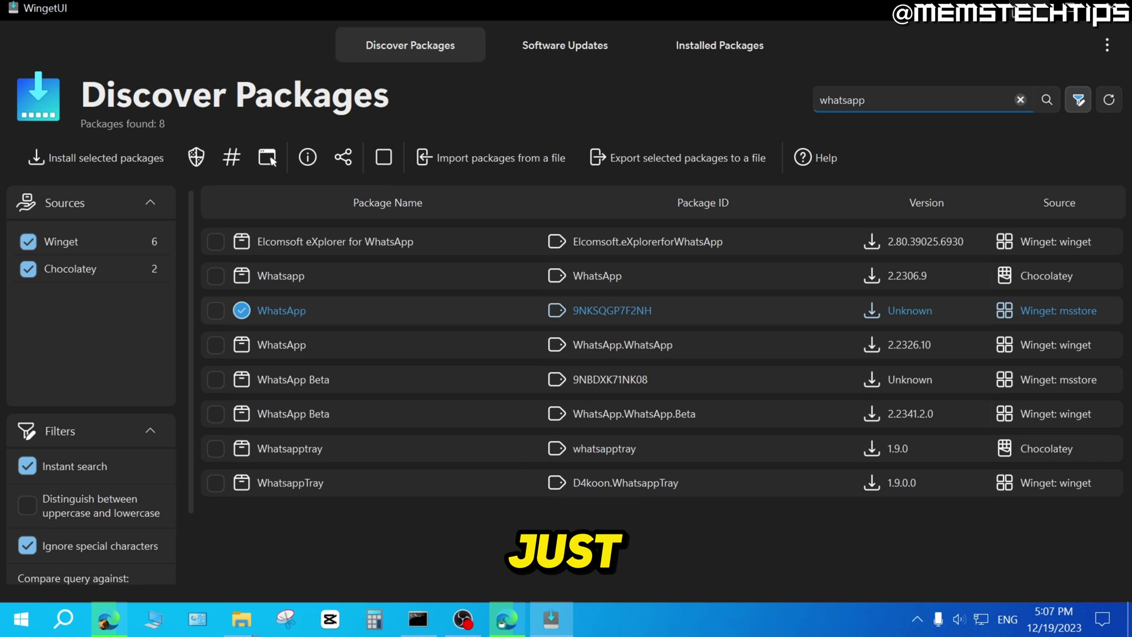
Minimize WingetUI and search Windows for 'whatsapp'
{"action": "left_click", "coordinate": [1030, 10]}
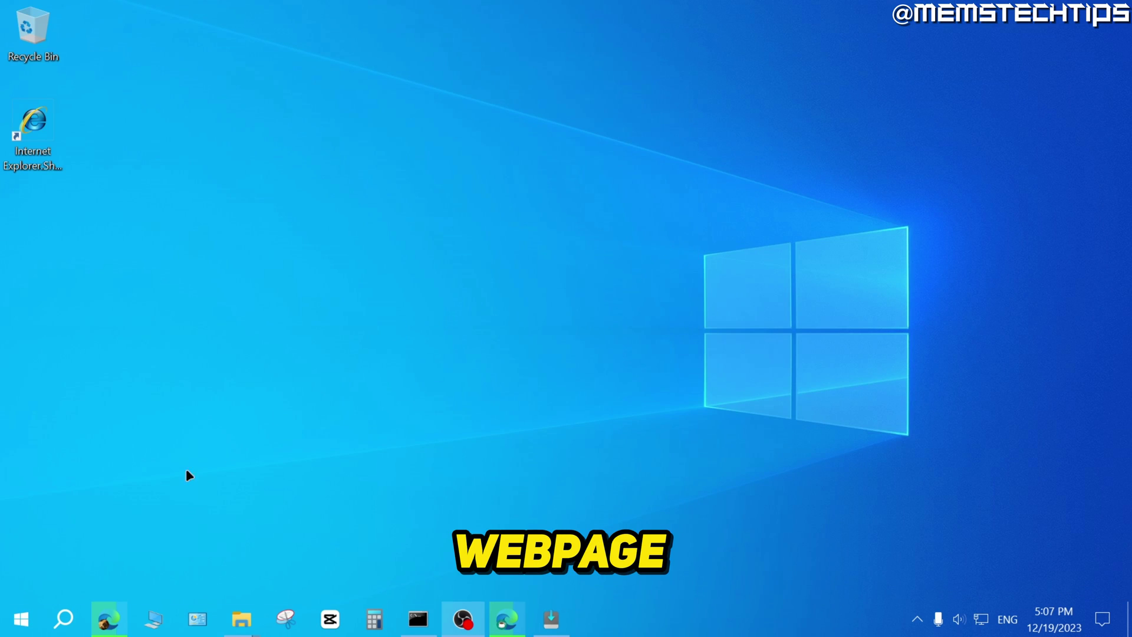
{"action": "left_click", "coordinate": [63, 621]}
{"action": "type", "text": "whatsapp"}
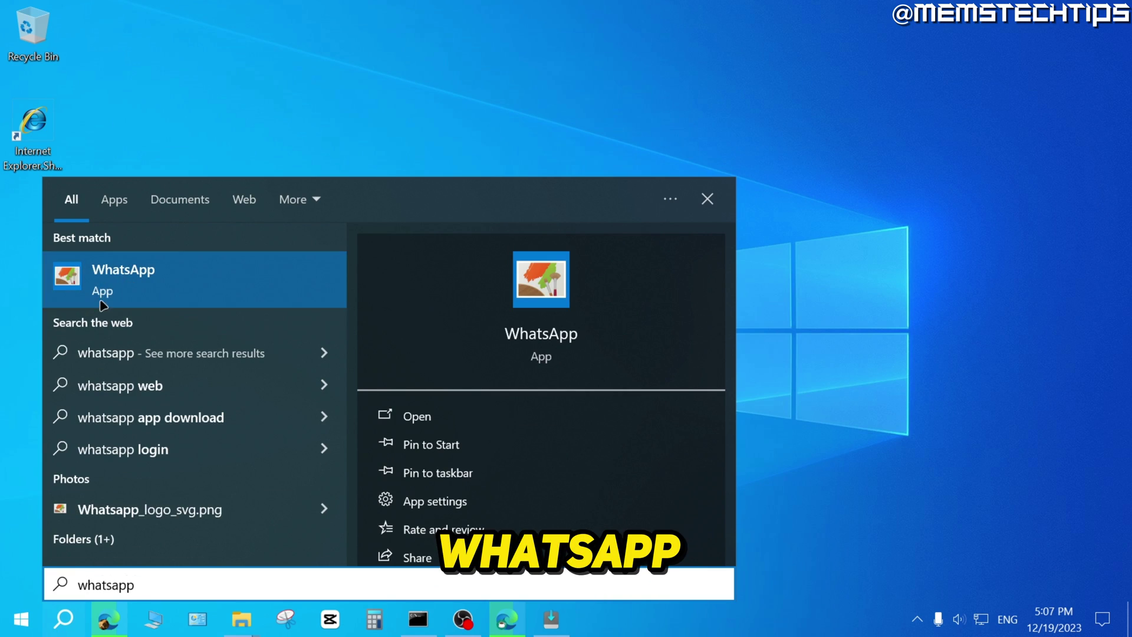
Start WhatsApp, centre its window, and continue from the welcome screen to the QR code
{"action": "left_click", "coordinate": [133, 292]}
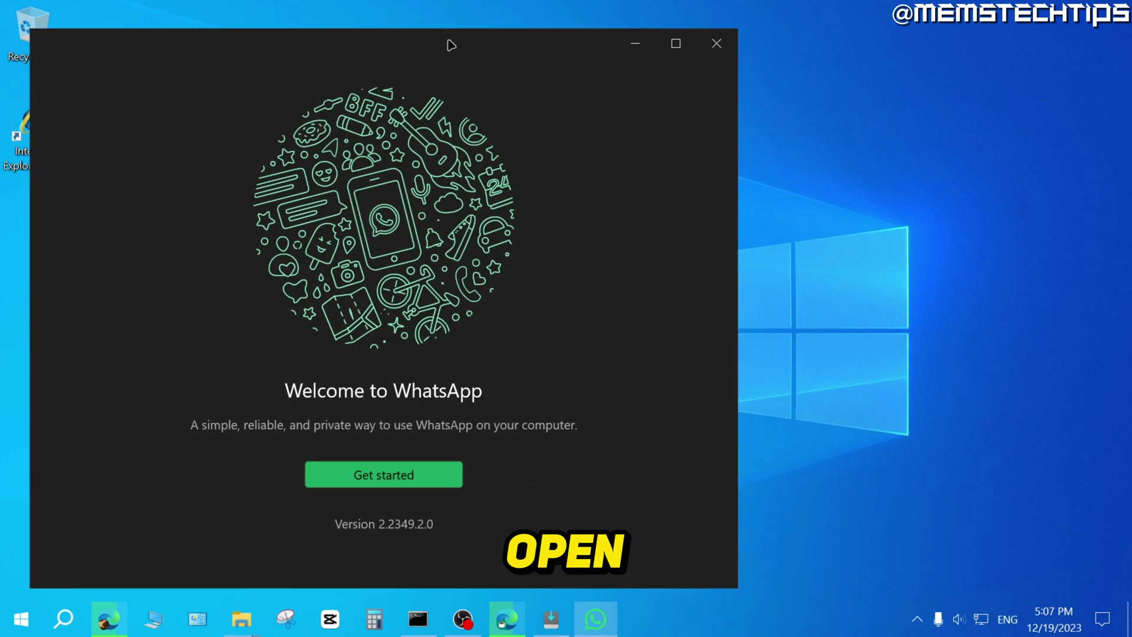
{"action": "left_click_drag", "start_coordinate": [450, 43], "coordinate": [634, 35]}
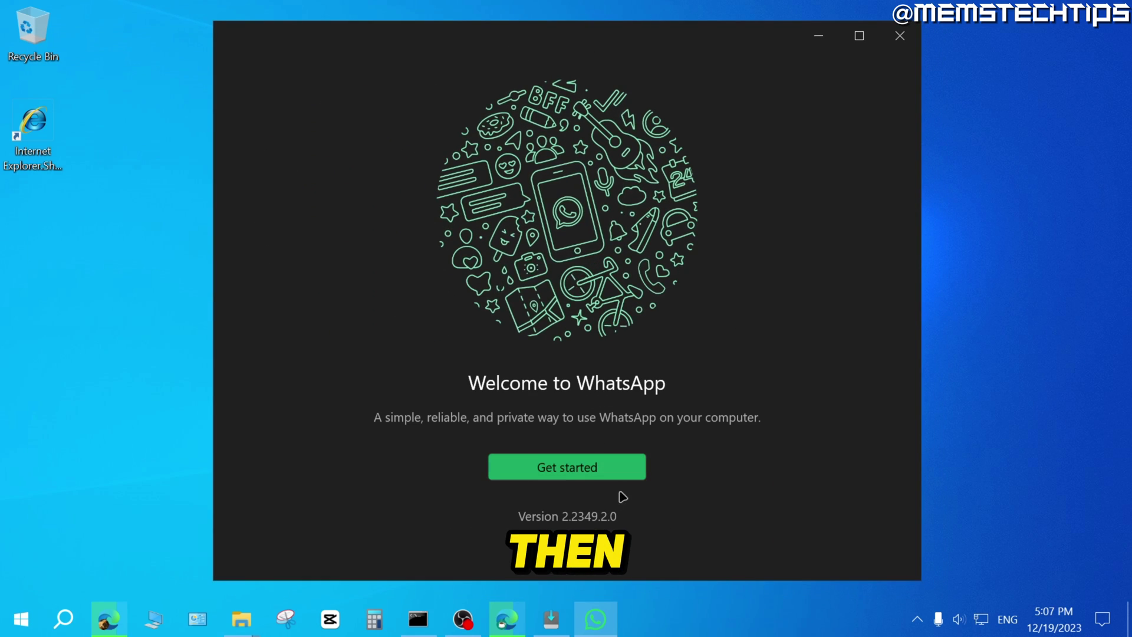
{"action": "left_click", "coordinate": [609, 470]}
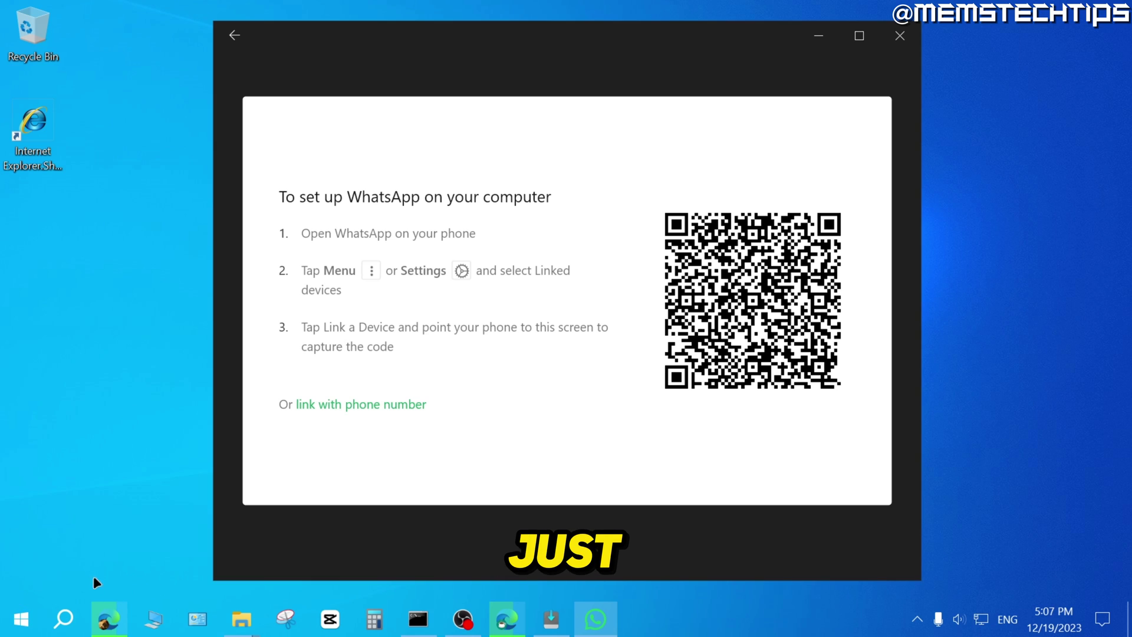
{"action": "left_click", "coordinate": [61, 625]}
{"action": "type", "text": "microsoft store"}
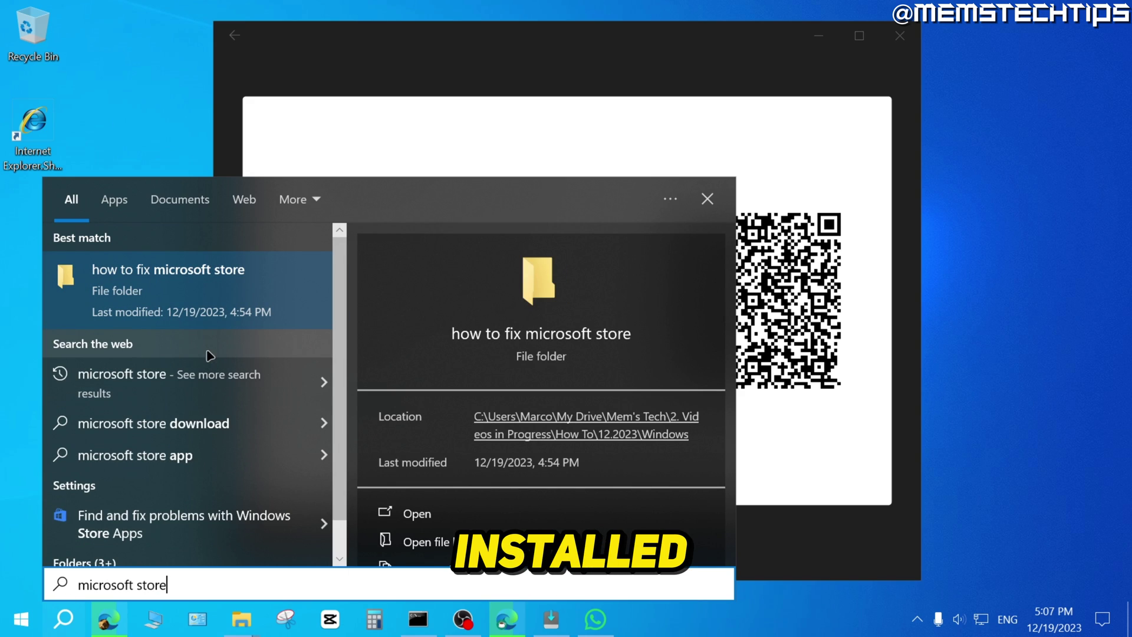
{"action": "left_click", "coordinate": [590, 37]}
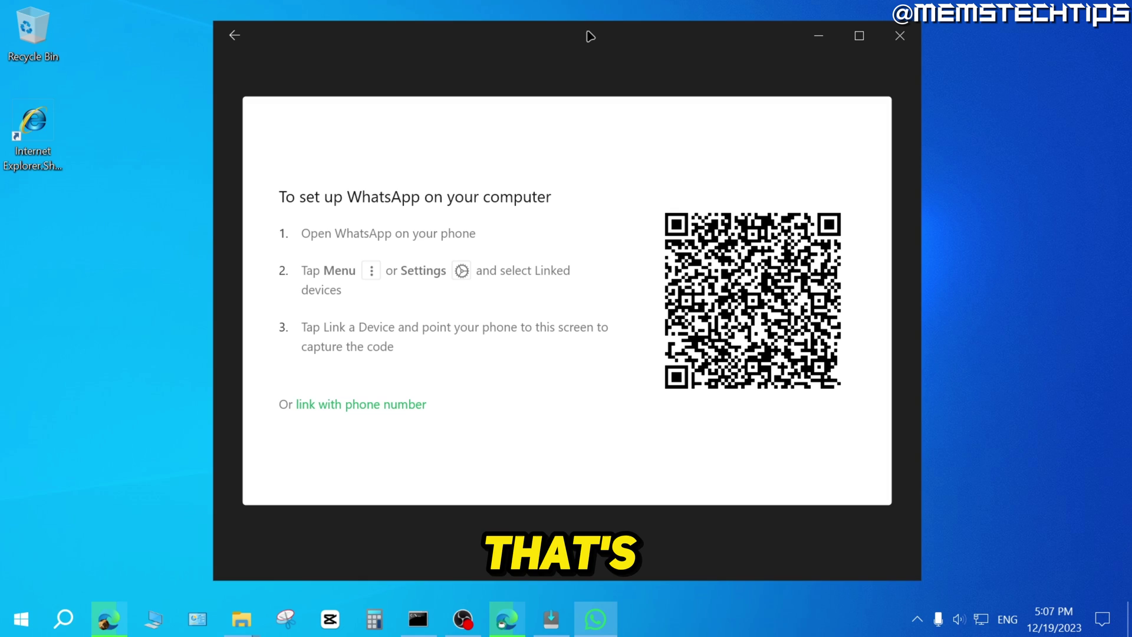